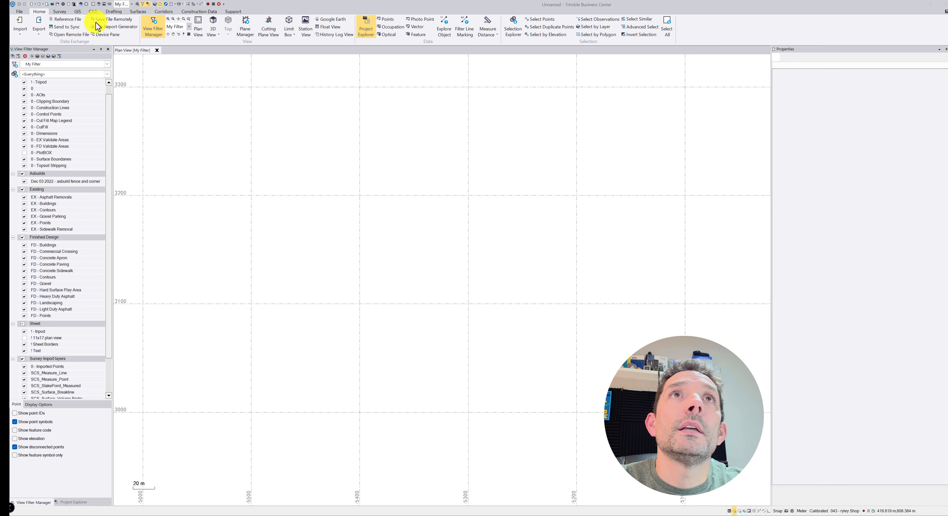
{"action": "left_click", "coordinate": [93, 11]}
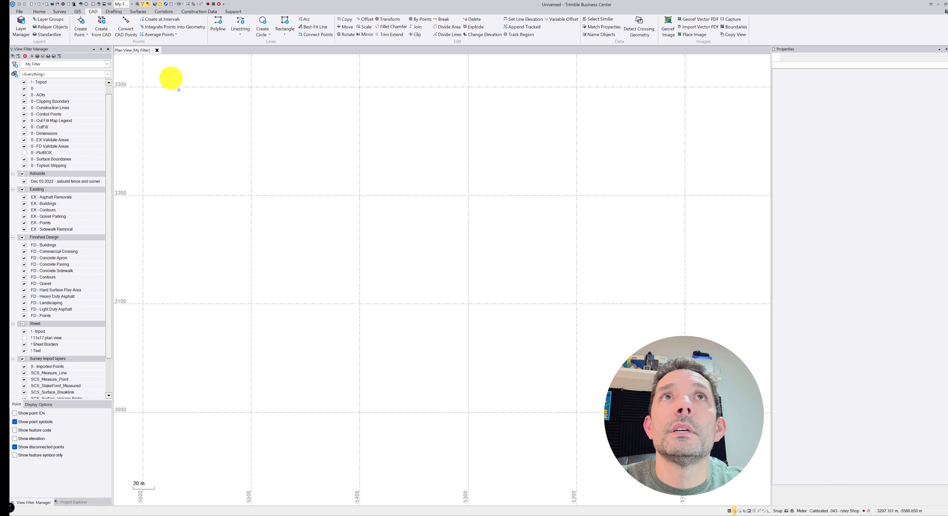
{"action": "left_click", "coordinate": [81, 23]}
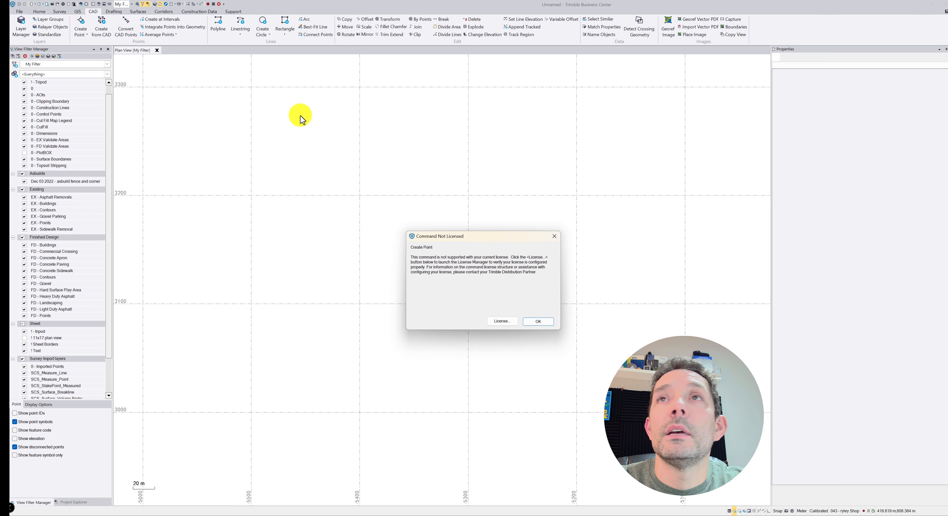
{"action": "left_click", "coordinate": [546, 323]}
- Open the License Manager to check that the program's license is configured
{"action": "left_click", "coordinate": [233, 12]}
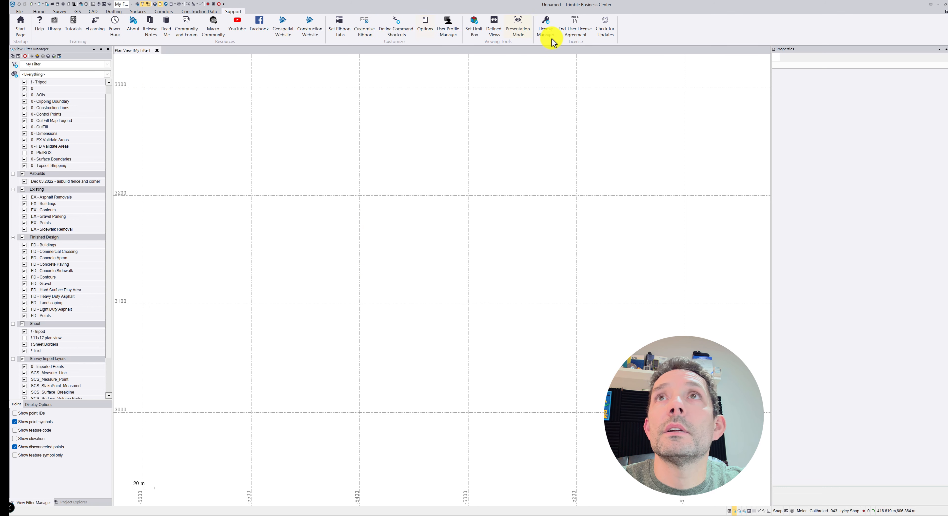
{"action": "left_click", "coordinate": [546, 31]}
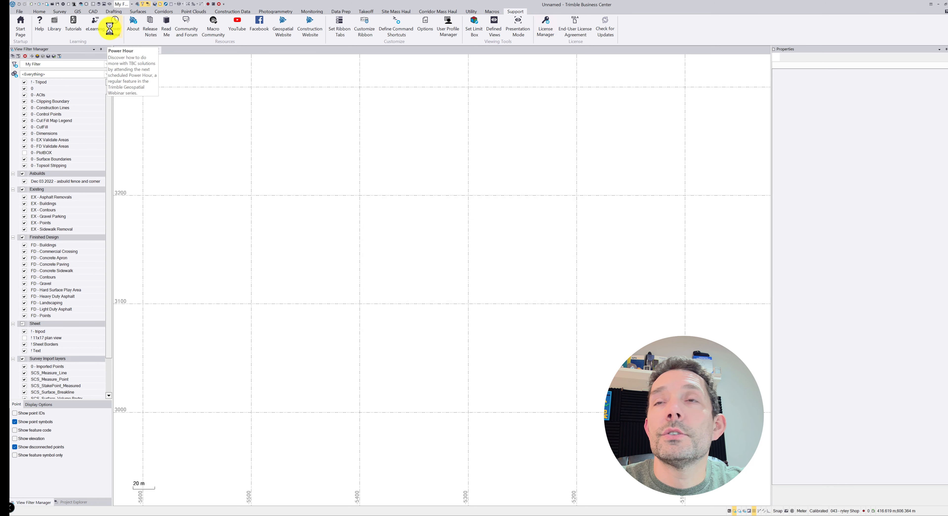
- Draw two separate straight polylines in plan view: one about 114 m long rising to the northeast, and one running northwest beside it
{"action": "left_click", "coordinate": [93, 12]}
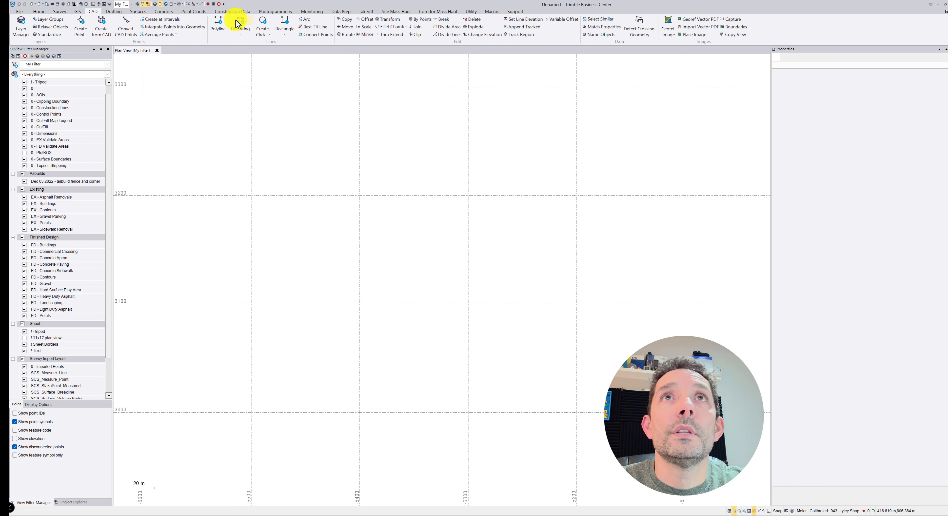
{"action": "left_click", "coordinate": [218, 22]}
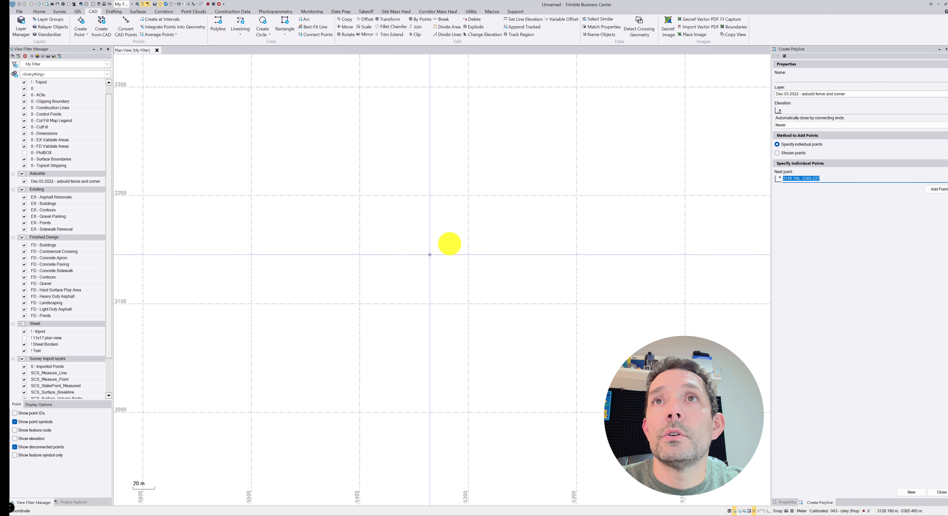
{"action": "left_click", "coordinate": [375, 276]}
{"action": "left_click", "coordinate": [486, 220]}
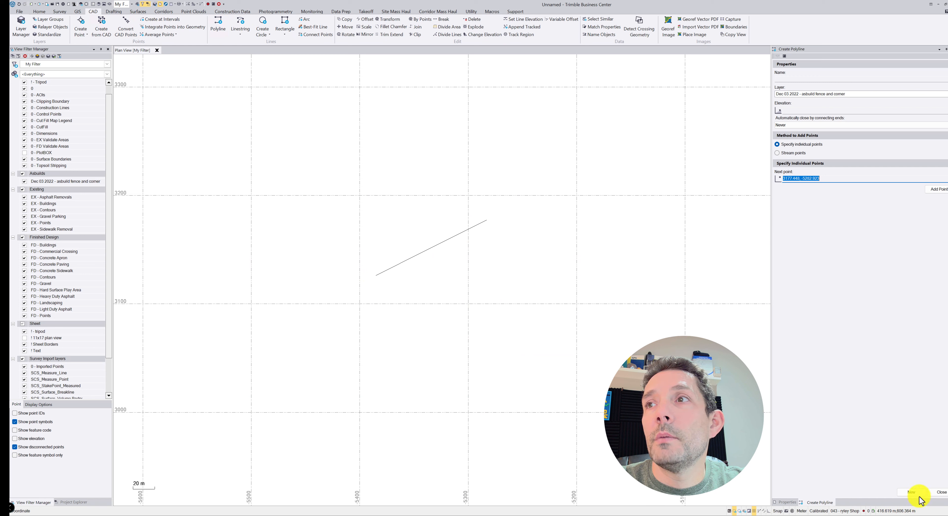
{"action": "left_click", "coordinate": [340, 251]}
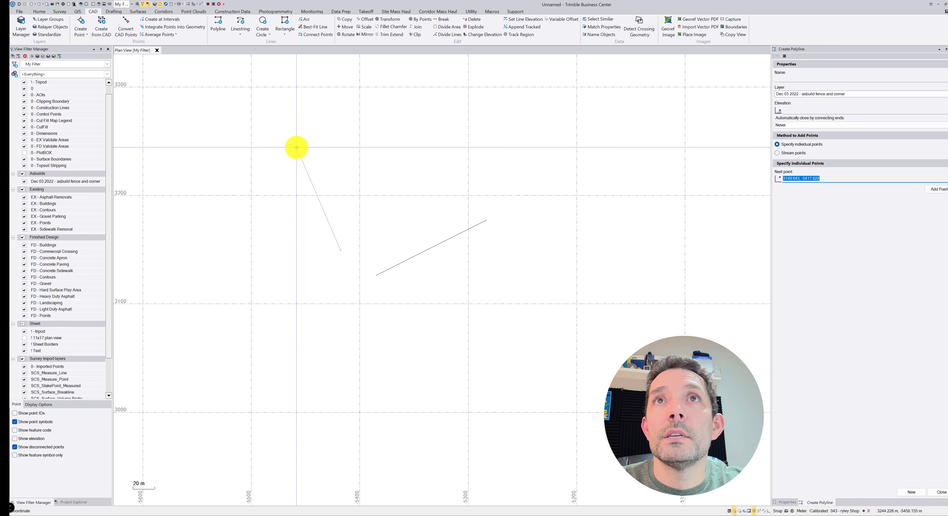
{"action": "left_click", "coordinate": [297, 148]}
{"action": "left_click", "coordinate": [912, 492]}
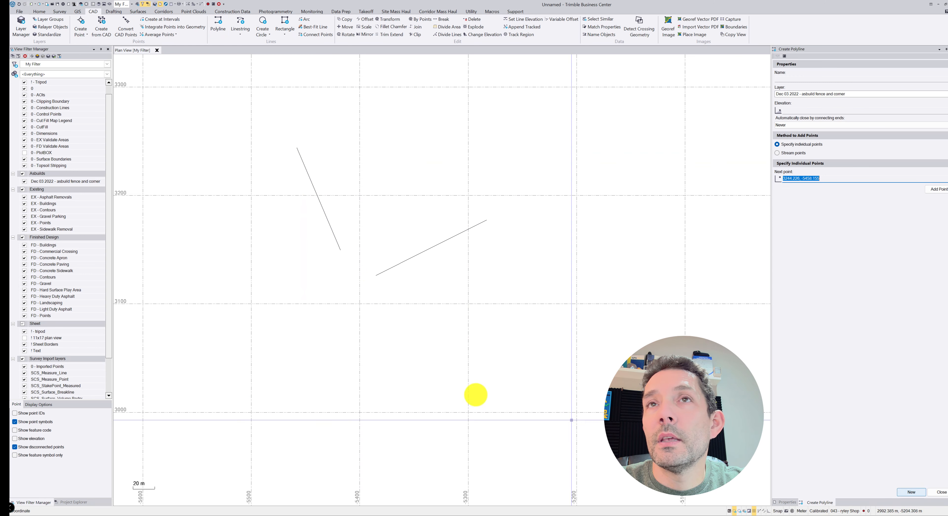
- Draw two more straight polylines: one sloping northwest on the western side, and a long horizontal one south of the others
{"action": "left_click", "coordinate": [291, 300]}
{"action": "left_click", "coordinate": [180, 219]}
{"action": "left_click", "coordinate": [911, 493]}
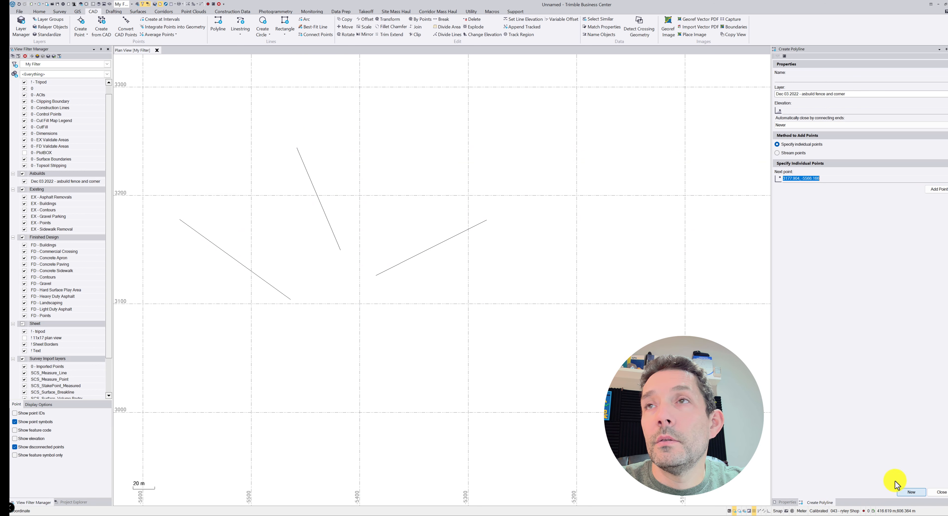
{"action": "left_click", "coordinate": [269, 365]}
{"action": "left_click", "coordinate": [519, 365]}
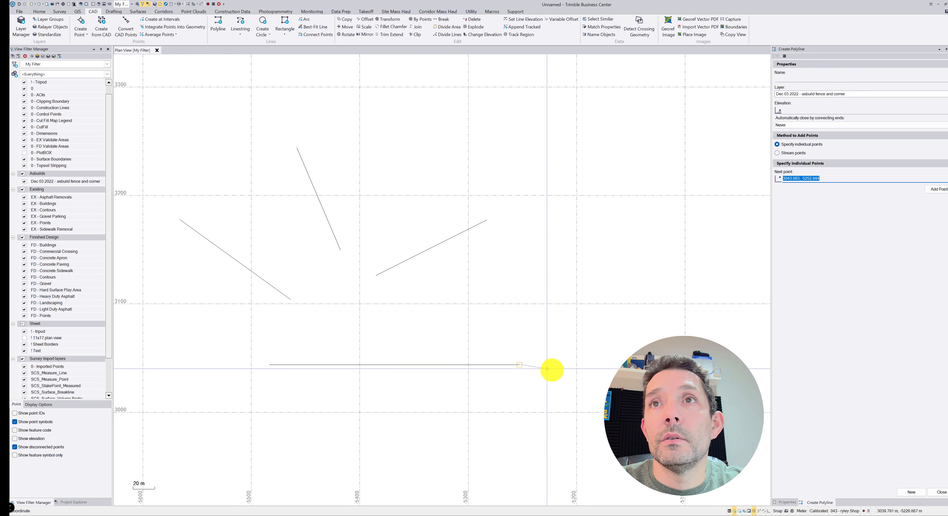
{"action": "left_click", "coordinate": [911, 492]}
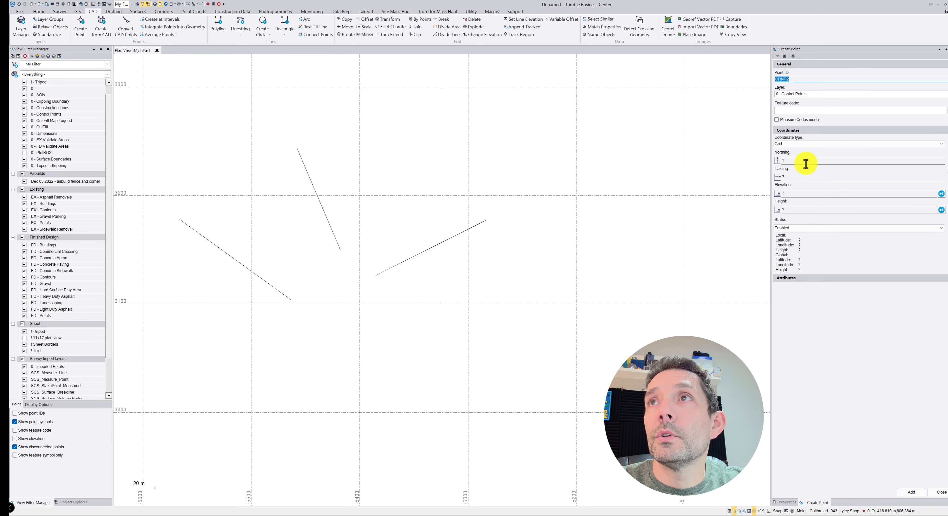
- Create three points without elevation on the 0 - Control Points layer, placed northwest, north and east of the polylines
{"action": "left_click", "coordinate": [805, 162]}
{"action": "left_click", "coordinate": [224, 153]}
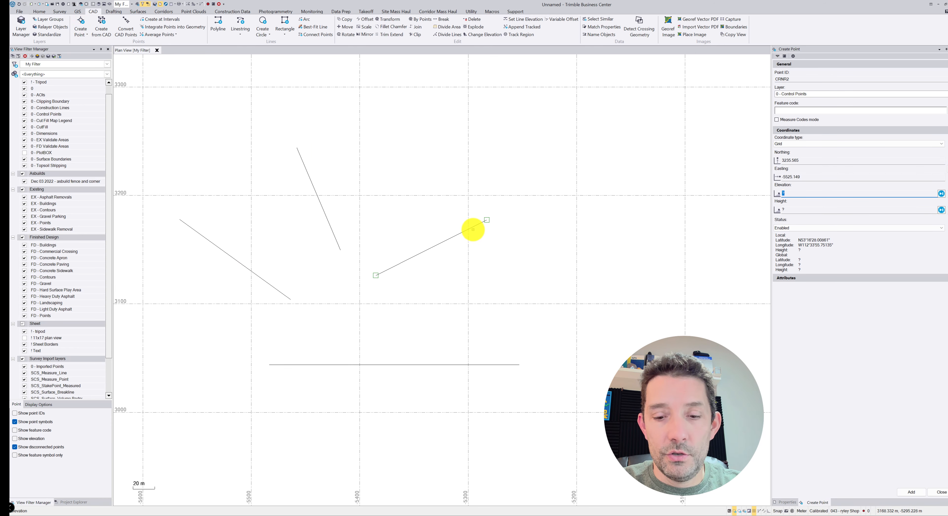
{"action": "key", "text": "Return"}
{"action": "left_click", "coordinate": [371, 154]}
{"action": "key", "text": "Return"}
{"action": "left_click", "coordinate": [559, 315]}
{"action": "key", "text": "Return"}
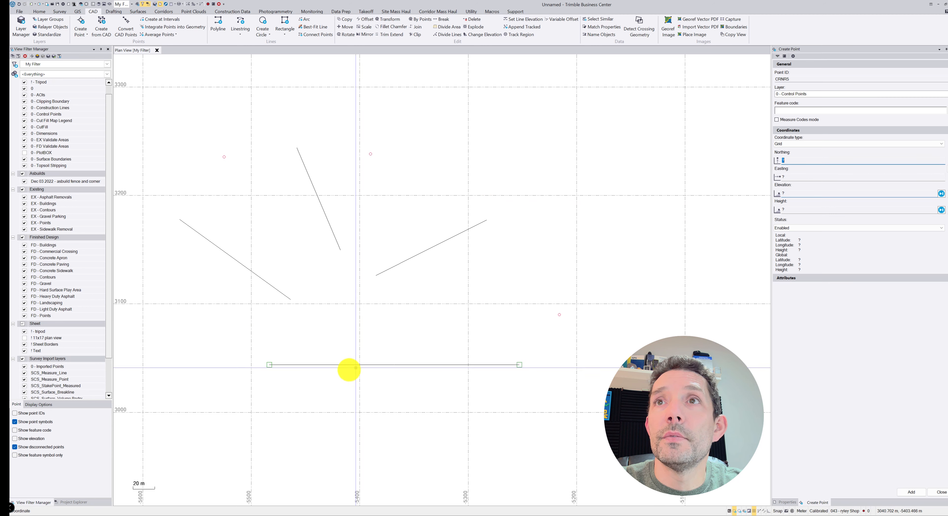
- Add three more control points: south of the horizontal line, to the southwest, and between the two northwest-running lines
{"action": "left_click", "coordinate": [315, 424]}
{"action": "key", "text": "Return"}
{"action": "left_click", "coordinate": [179, 381]}
{"action": "key", "text": "Return"}
{"action": "left_click", "coordinate": [300, 226]}
{"action": "key", "text": "Return"}
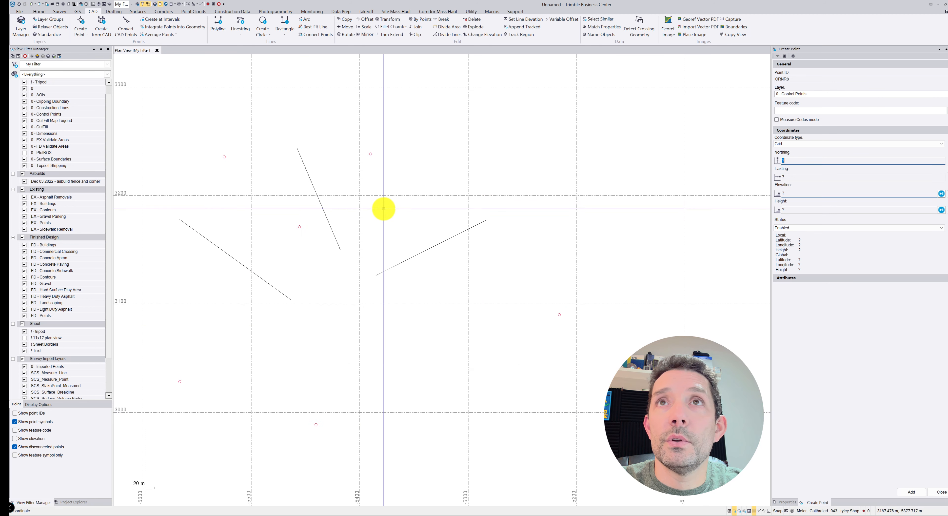
- Add three control points around the northeast-rising line: north of it, southeast of it, and southwest of it above the horizontal line
{"action": "left_click", "coordinate": [384, 208]}
{"action": "key", "text": "Return"}
{"action": "left_click", "coordinate": [439, 294]}
{"action": "key", "text": "Return"}
{"action": "left_click", "coordinate": [336, 334]}
{"action": "key", "text": "Return"}
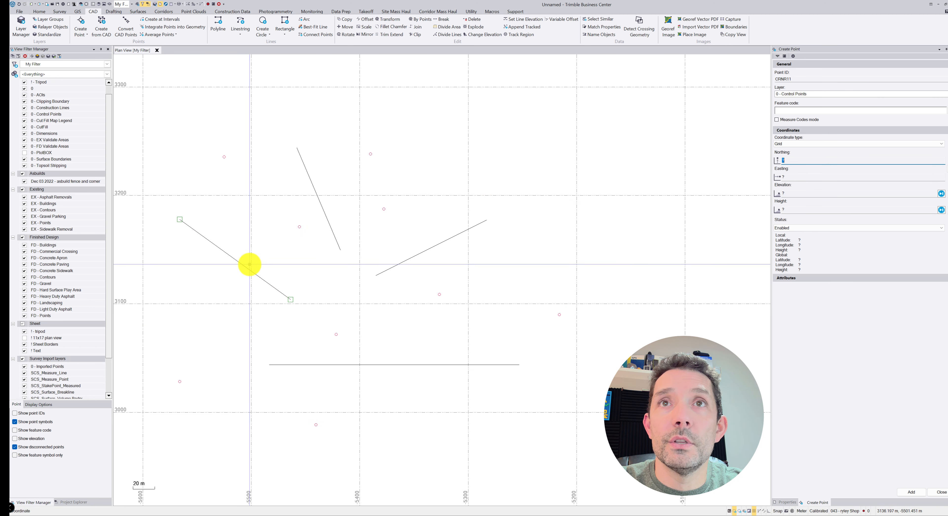
- Display the point IDs in the plan view, finish point creation and narrow the properties pane to widen the view
{"action": "left_click", "coordinate": [14, 413]}
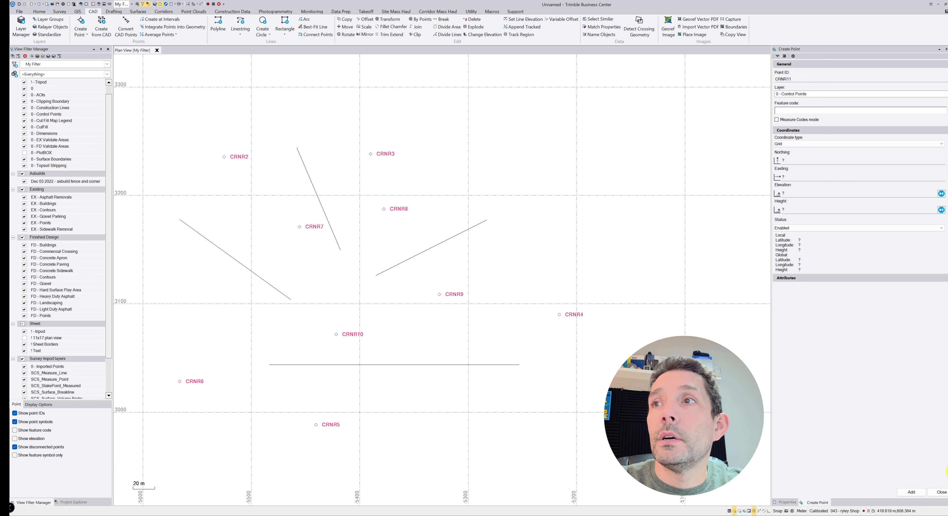
{"action": "left_click", "coordinate": [940, 493]}
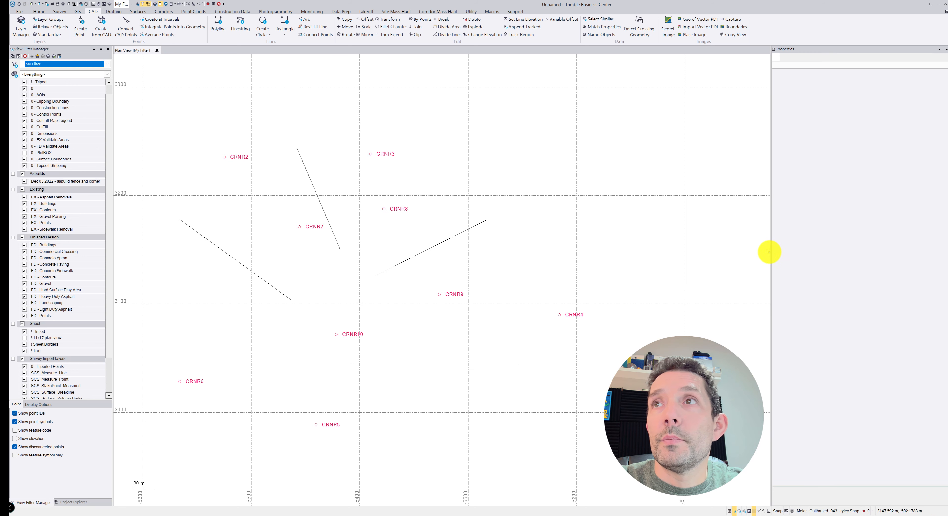
{"action": "left_click_drag", "start_coordinate": [772, 253], "coordinate": [807, 252]}
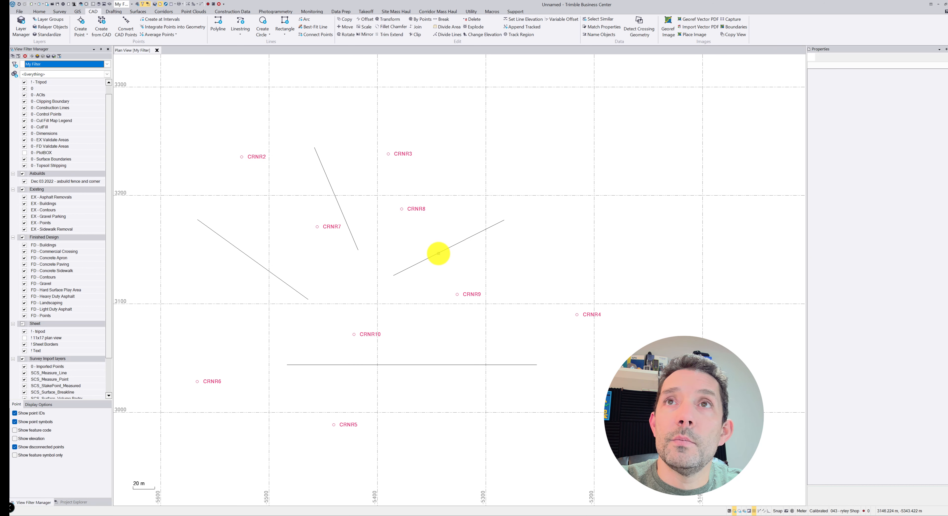
- Move the northeast end of the rising polyline onto point CRNR10 by grip editing
{"action": "left_click", "coordinate": [439, 253]}
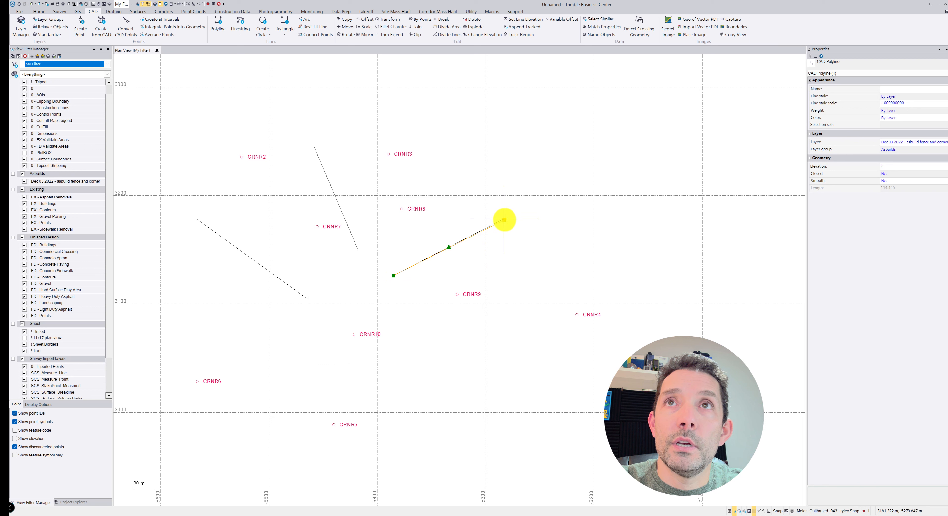
{"action": "left_click_drag", "start_coordinate": [504, 219], "coordinate": [354, 331]}
{"action": "left_click", "coordinate": [354, 334]}
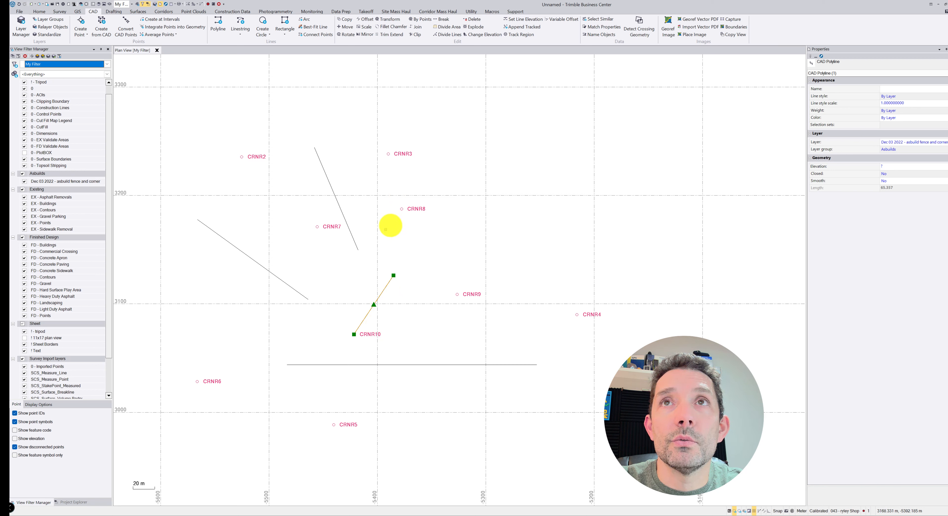
- Start rotating the three upper polylines, leaving out the horizontal one, and set point CRNR8 as the rotation center
{"action": "left_click", "coordinate": [401, 209]}
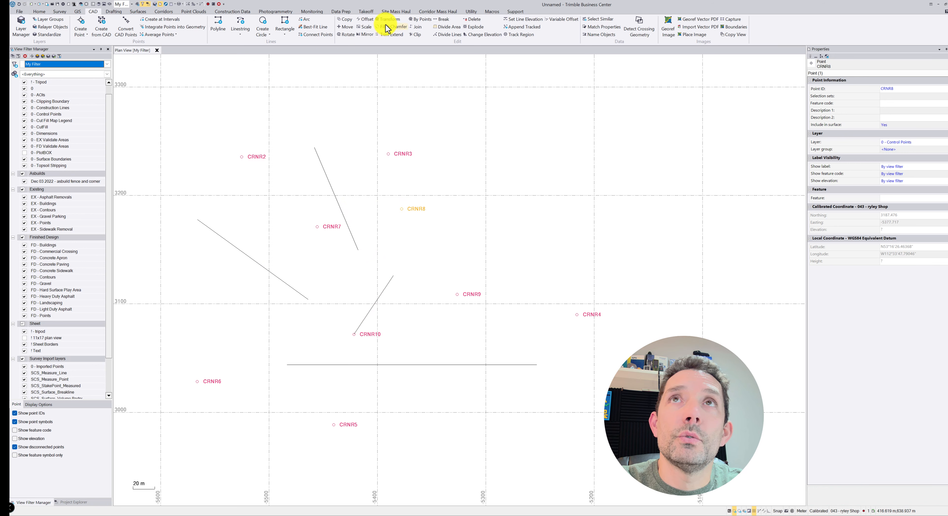
{"action": "left_click", "coordinate": [342, 34]}
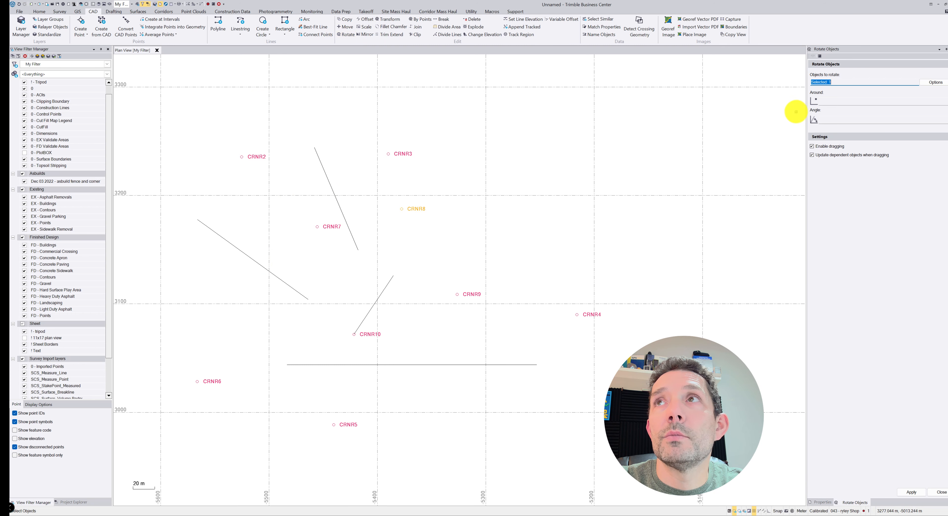
{"action": "left_click", "coordinate": [328, 180]}
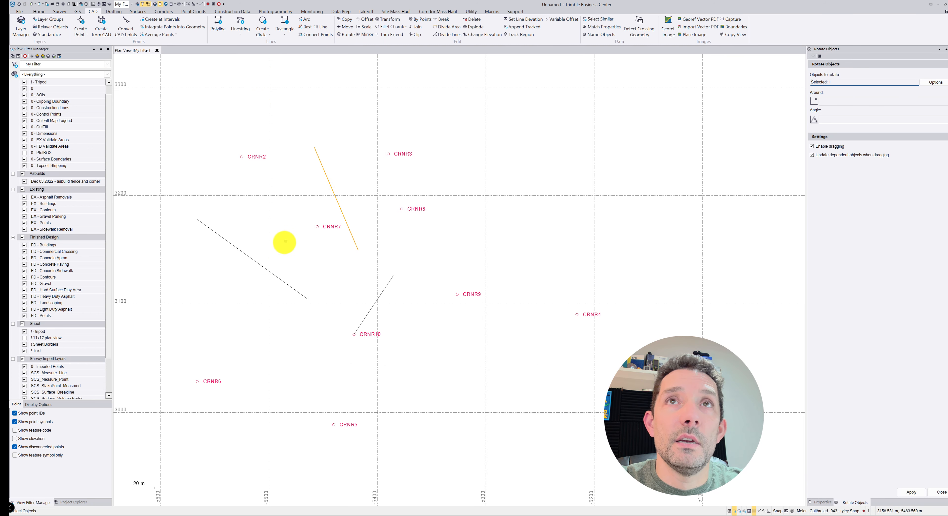
{"action": "left_click", "coordinate": [268, 270]}
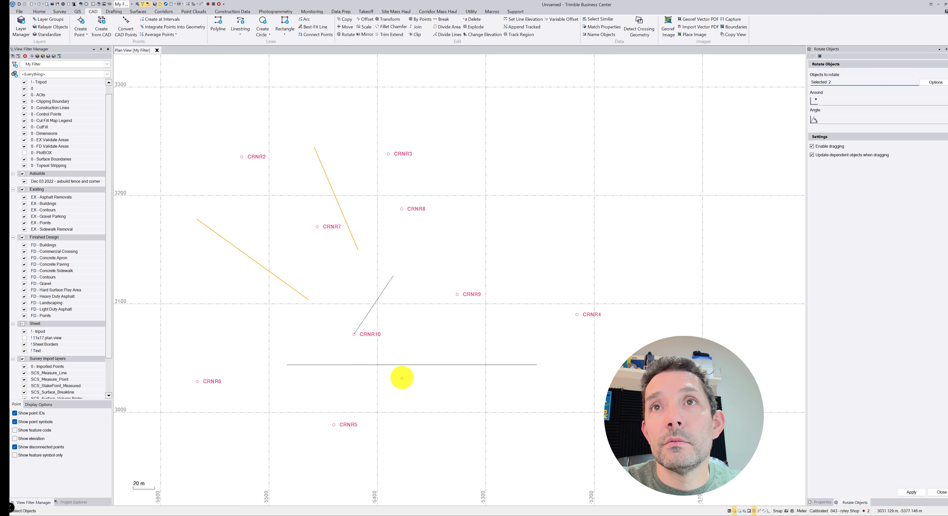
{"action": "left_click", "coordinate": [376, 302]}
{"action": "left_click", "coordinate": [825, 98]}
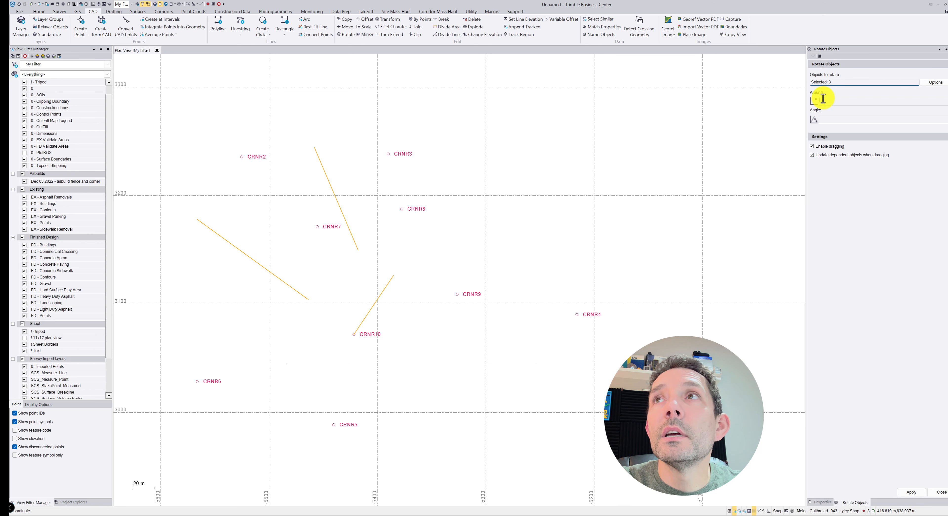
{"action": "left_click", "coordinate": [402, 208]}
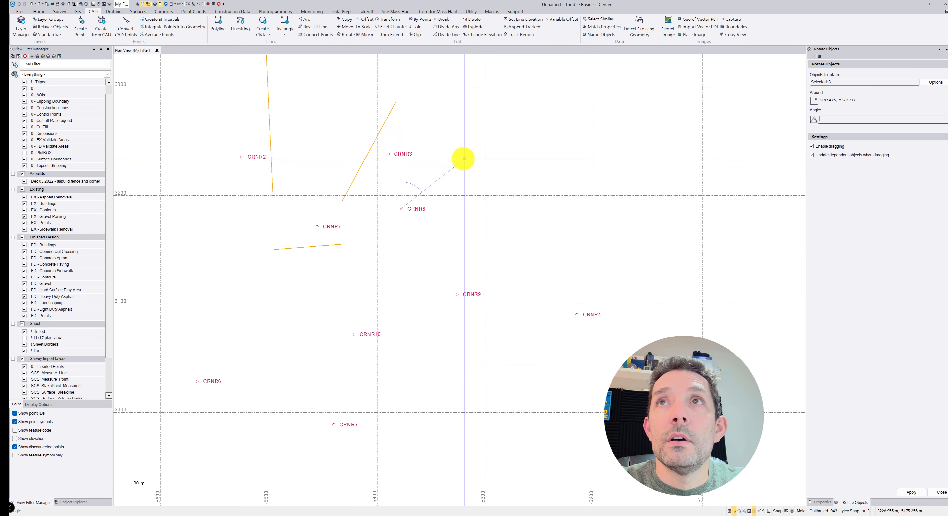
- Rotate them by a three-point snap angle from the middle line's upper end, pivoting at CRNR8, to the western line's upper end
{"action": "right_click", "coordinate": [427, 180]}
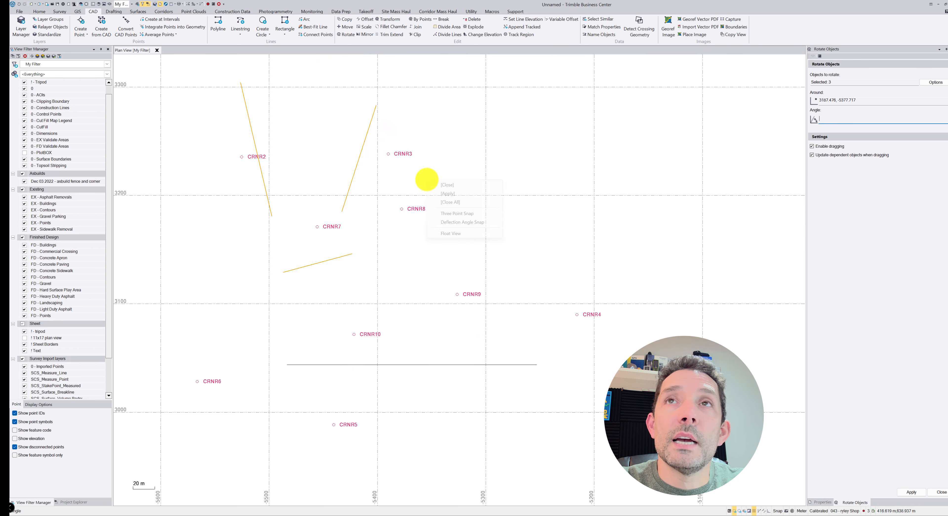
{"action": "left_click", "coordinate": [451, 215]}
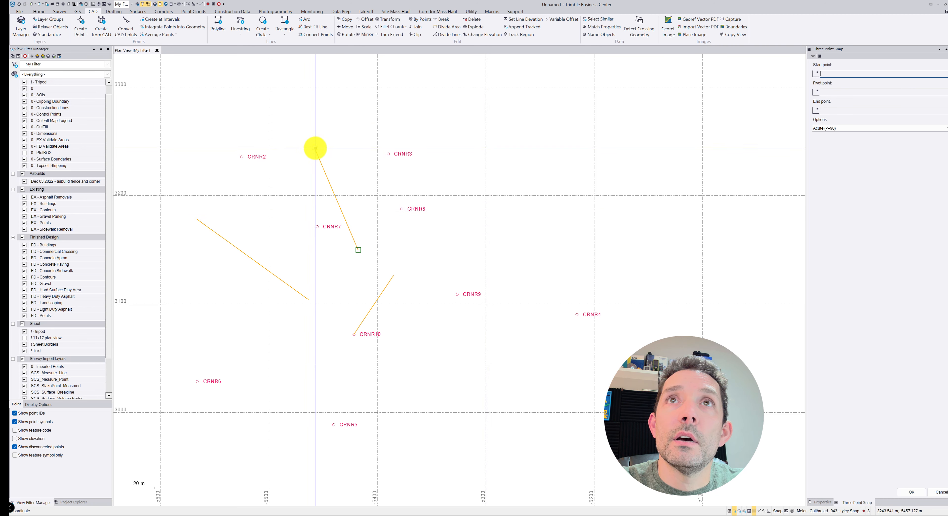
{"action": "left_click", "coordinate": [315, 148]}
{"action": "left_click", "coordinate": [401, 208]}
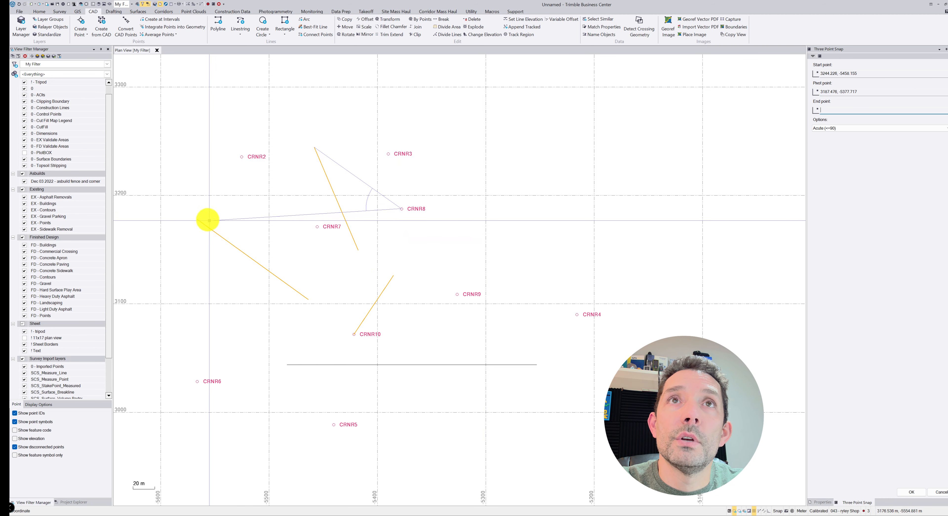
{"action": "left_click", "coordinate": [196, 220]}
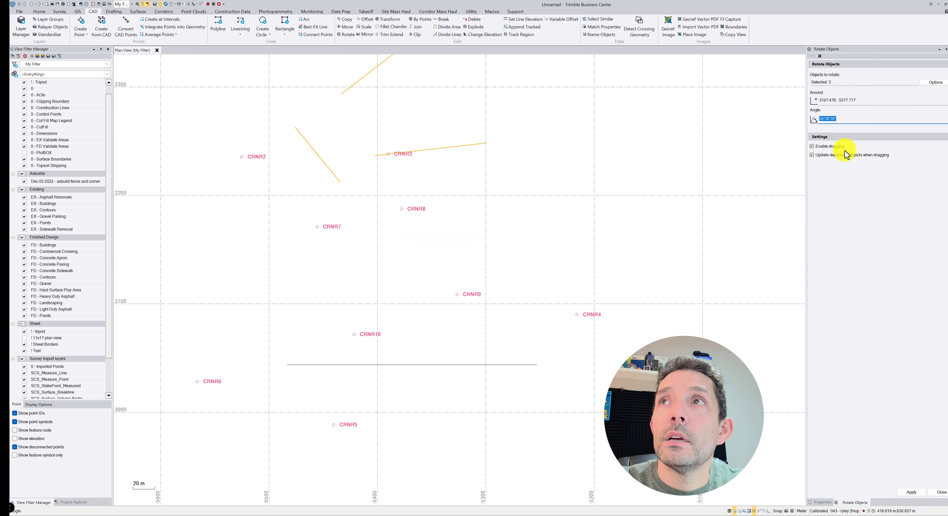
{"action": "left_click", "coordinate": [912, 492]}
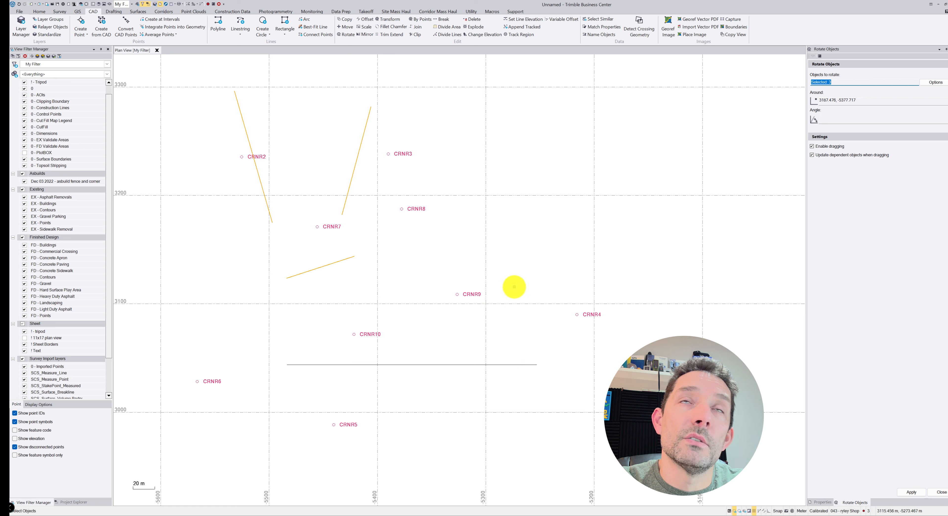
- Undo the rotation of the three polylines, leave the rotate command and clear the selection
{"action": "left_click", "coordinate": [19, 3]}
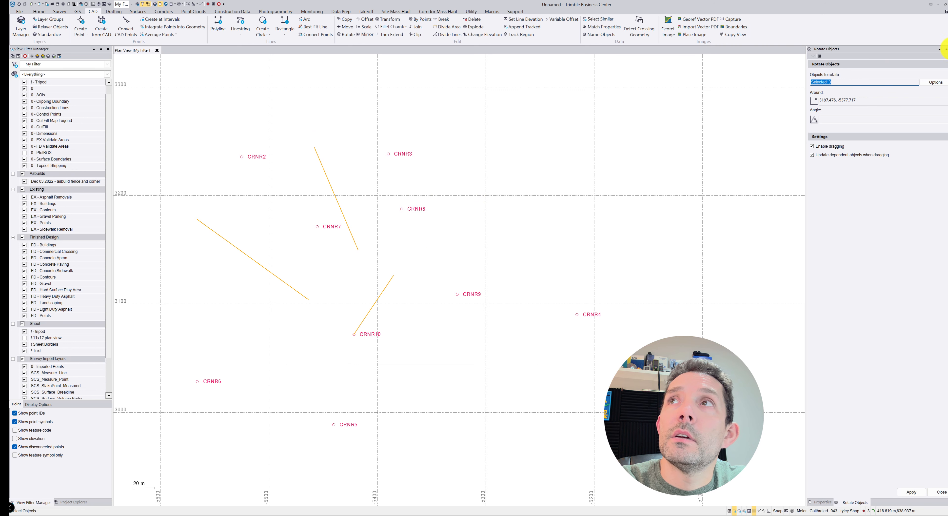
{"action": "left_click", "coordinate": [945, 49]}
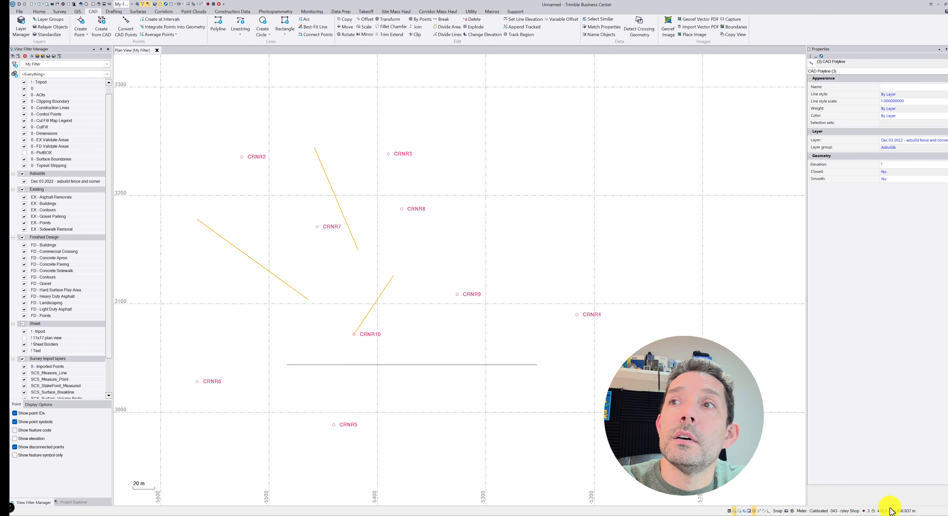
{"action": "left_click", "coordinate": [311, 243]}
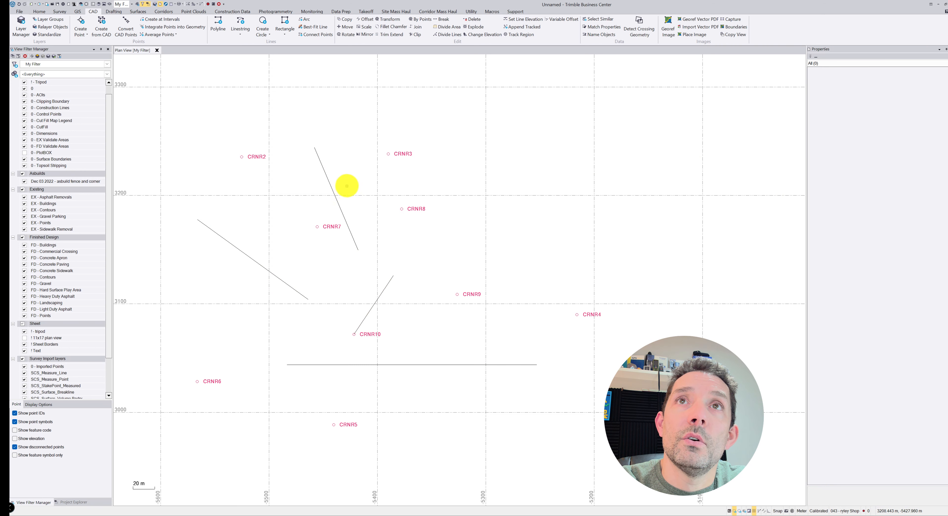
- Grip edit the northern polyline, moving its south end onto point CRNR8 and its north end onto point CRNR7
{"action": "left_click", "coordinate": [333, 192]}
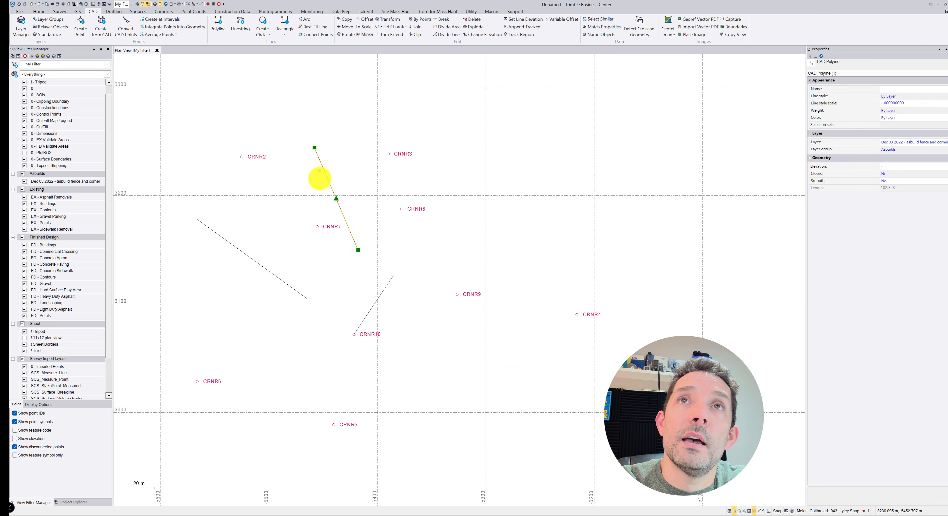
{"action": "left_click", "coordinate": [358, 249]}
{"action": "left_click", "coordinate": [401, 209]}
{"action": "left_click", "coordinate": [314, 147]}
{"action": "left_click", "coordinate": [316, 226]}
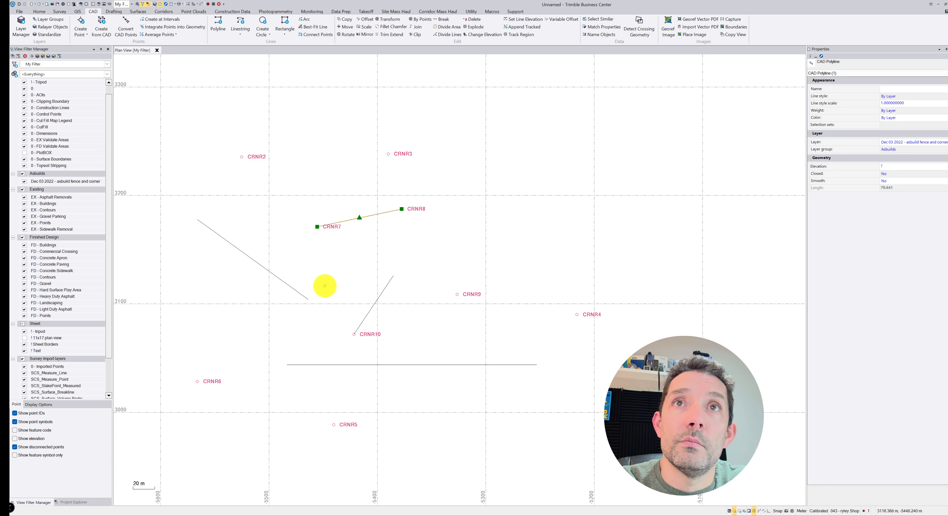
- Move the polyline's end at CRNR7 by its grip to CRNR3, on to CRNR9, and finally onto point CRNR10
{"action": "left_click", "coordinate": [315, 226]}
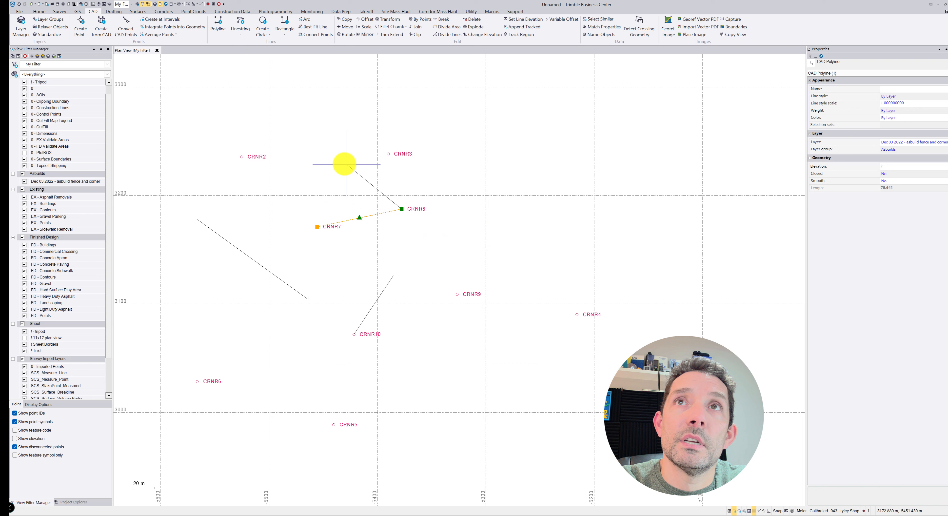
{"action": "left_click", "coordinate": [389, 153]}
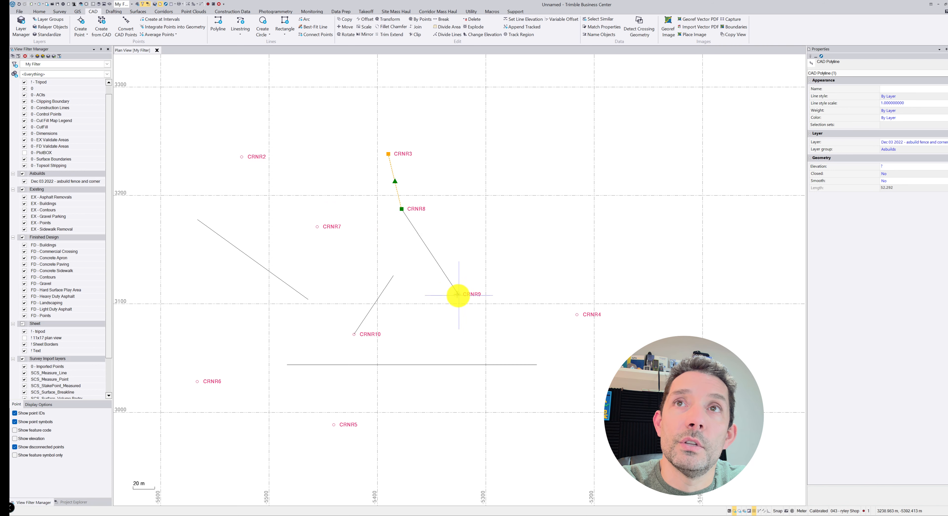
{"action": "left_click", "coordinate": [457, 294]}
{"action": "left_click", "coordinate": [369, 335]}
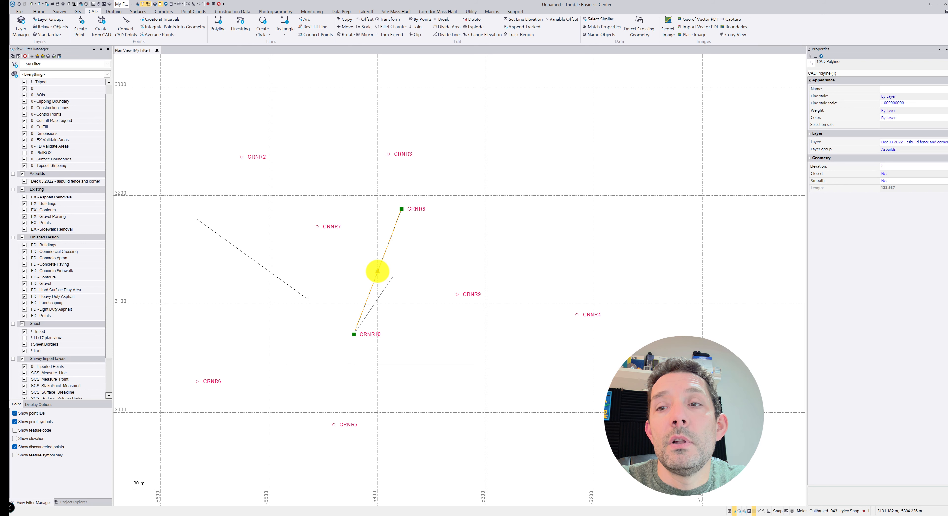
{"action": "scroll", "coordinate": [377, 271], "scroll_direction": "up", "scroll_amount": 2}
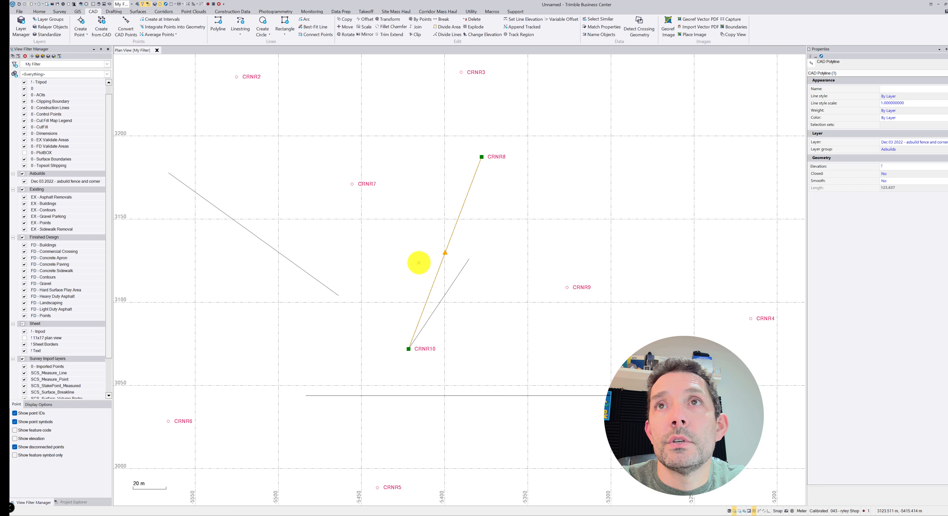
{"action": "right_click", "coordinate": [446, 253]}
{"action": "left_click", "coordinate": [446, 253]}
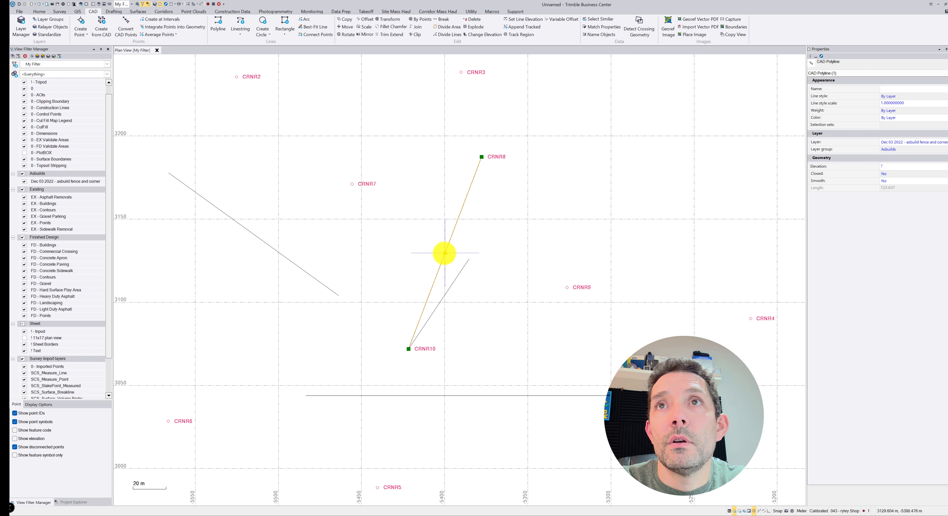
{"action": "left_click", "coordinate": [444, 253]}
{"action": "left_click", "coordinate": [425, 248]}
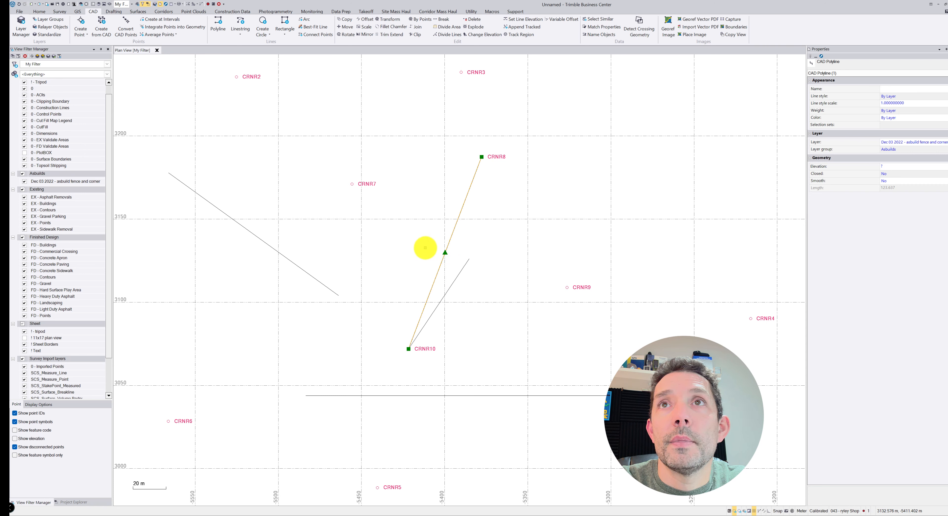
- Move the whole western polyline segment northeast by its middle grip, placing its midpoint at about 3153.5 m, -5499.8 m
{"action": "left_click", "coordinate": [271, 245]}
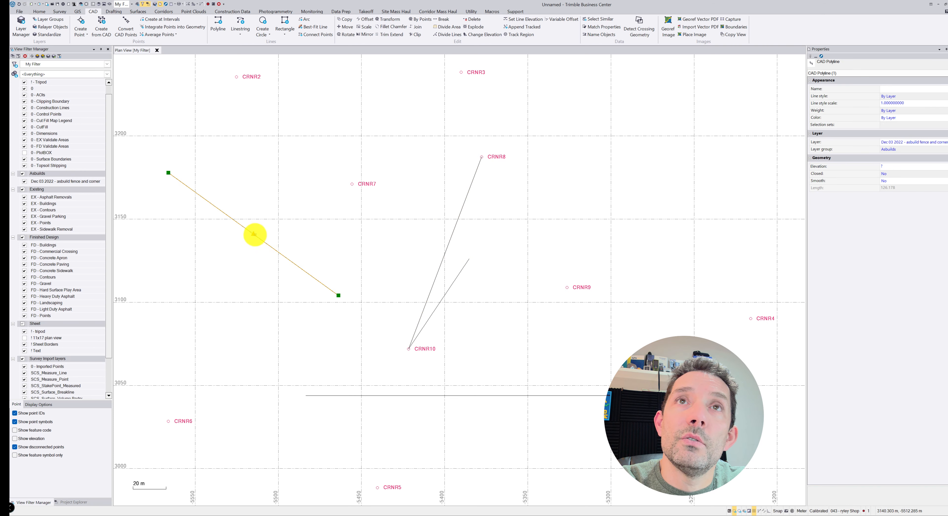
{"action": "left_click_drag", "start_coordinate": [254, 235], "coordinate": [273, 211]}
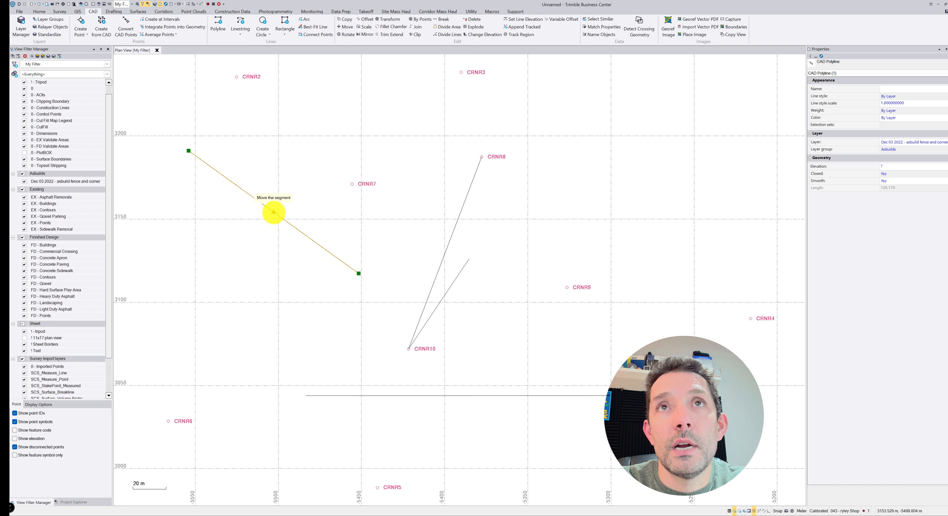
- Try converting the western segment into an arc passing through point CRNR7, and turn it back into a straight line
{"action": "double_click", "coordinate": [274, 213]}
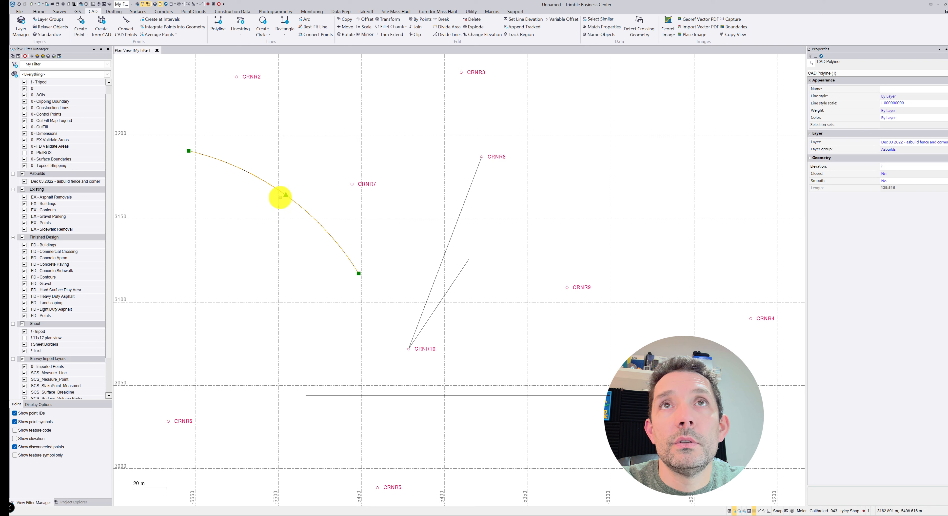
{"action": "left_click_drag", "start_coordinate": [286, 195], "coordinate": [352, 184]}
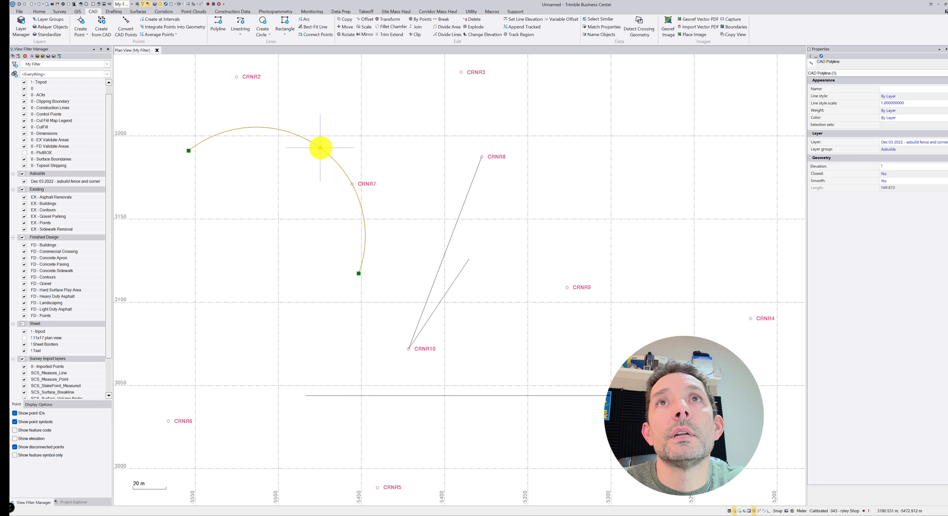
{"action": "left_click", "coordinate": [320, 147]}
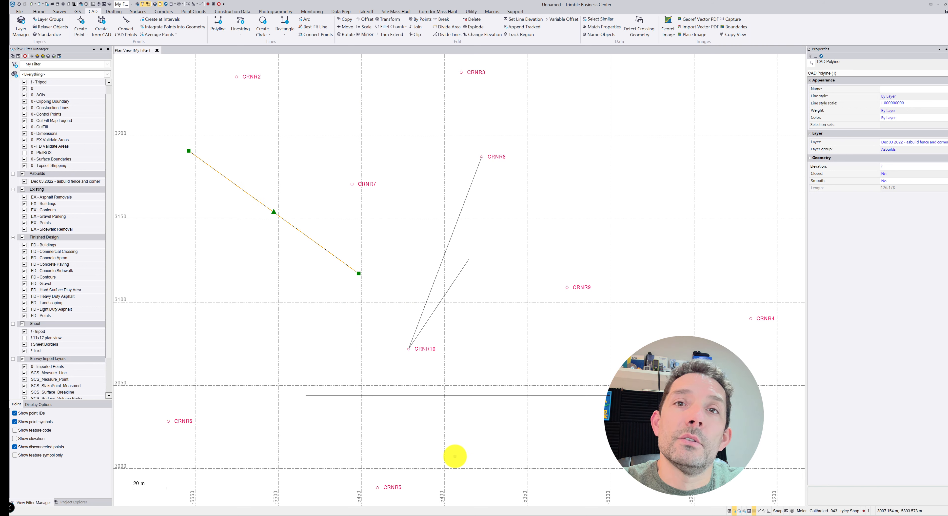